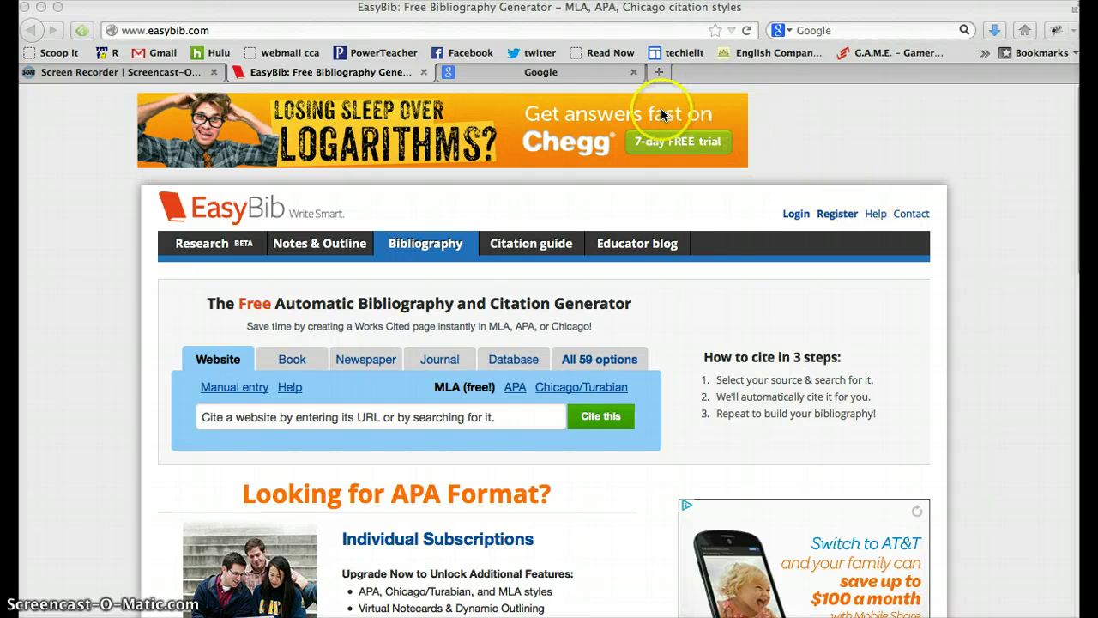
Search Google Images for "pediatric nurse".
{"action": "left_click", "coordinate": [527, 74]}
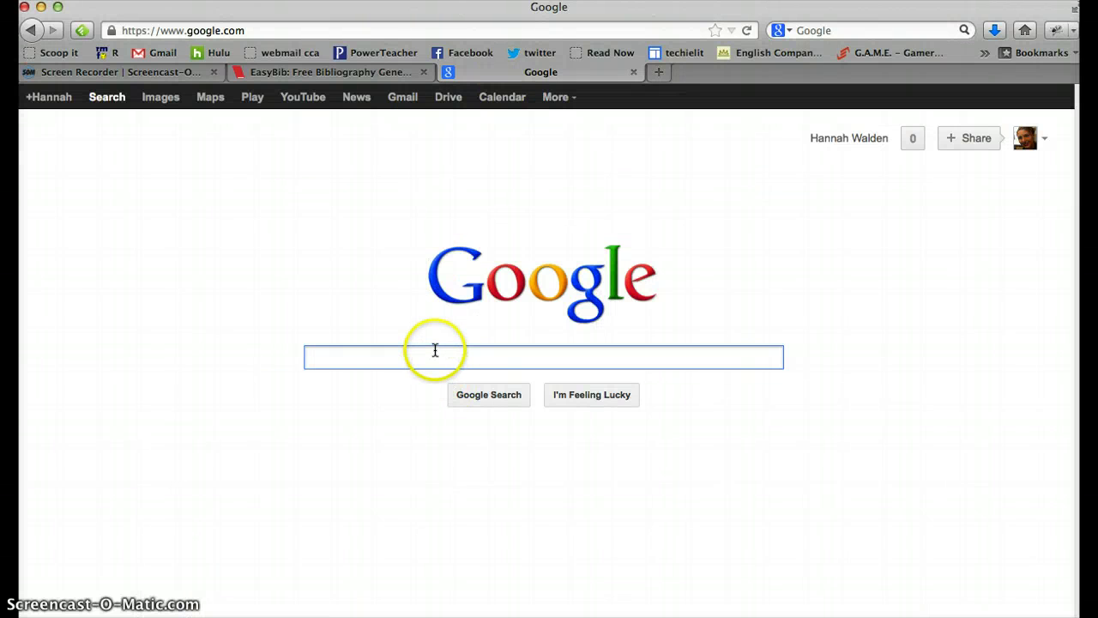
{"action": "left_click", "coordinate": [166, 103]}
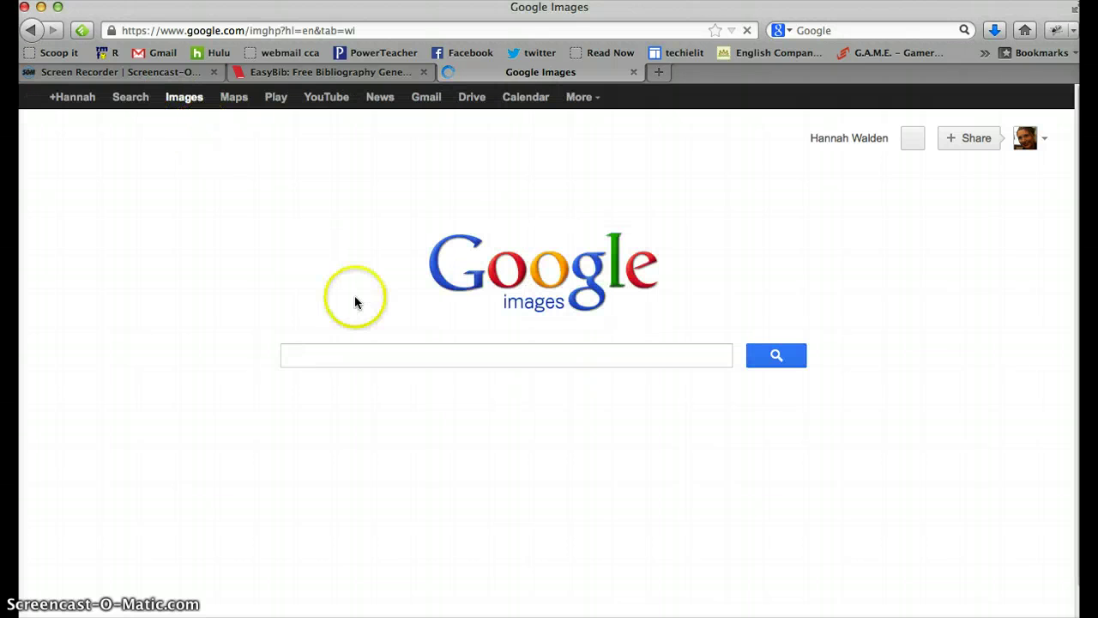
{"action": "left_click", "coordinate": [367, 364]}
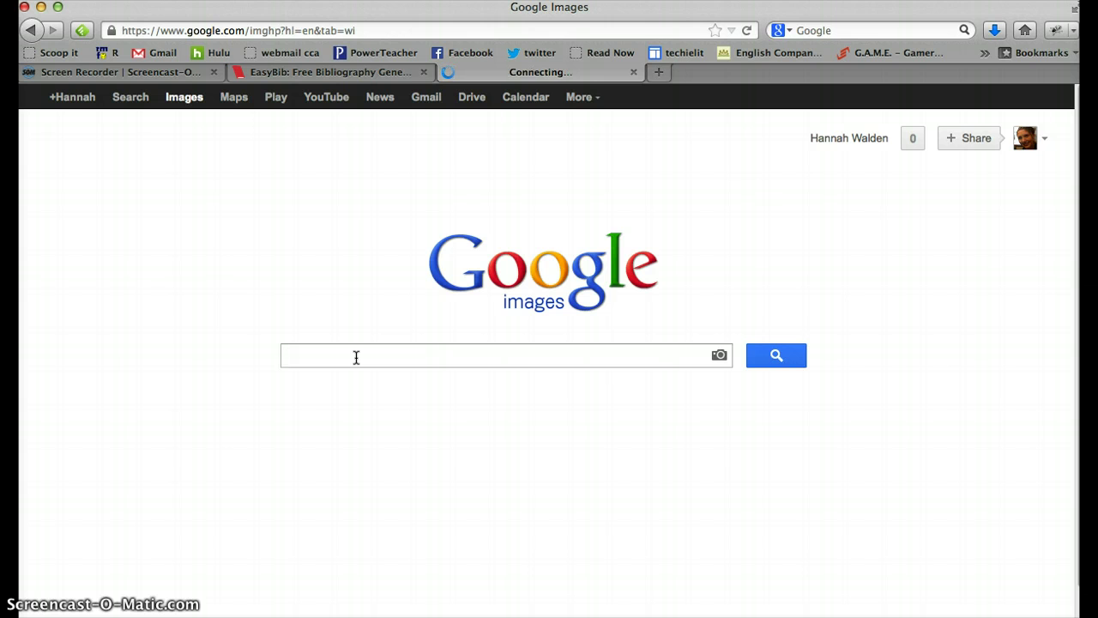
{"action": "type", "text": "pediat"}
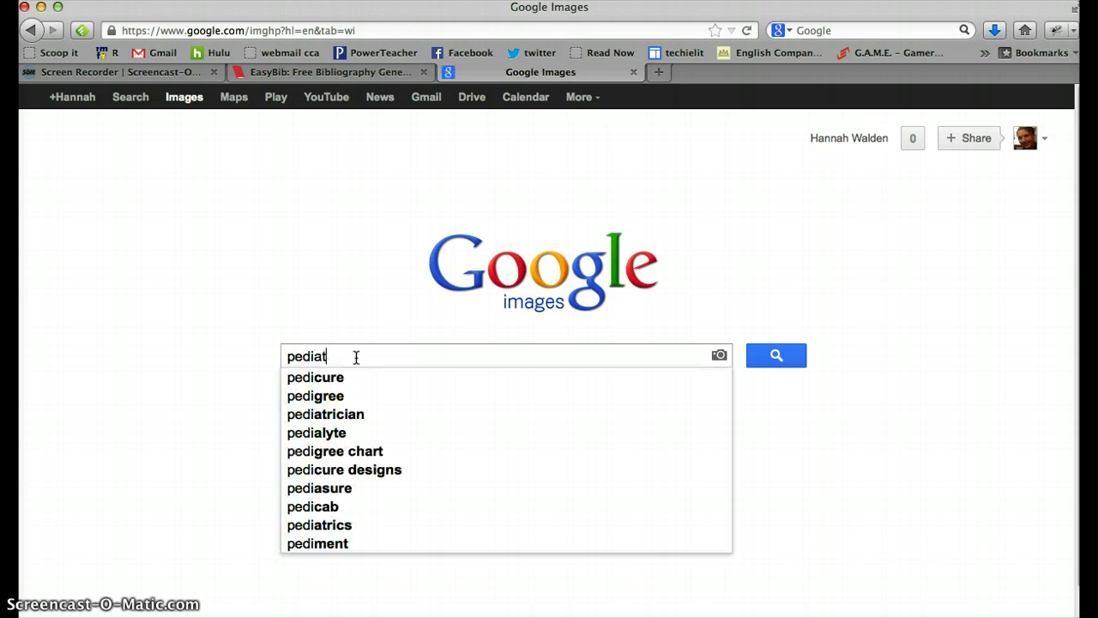
{"action": "type", "text": "ric nurse"}
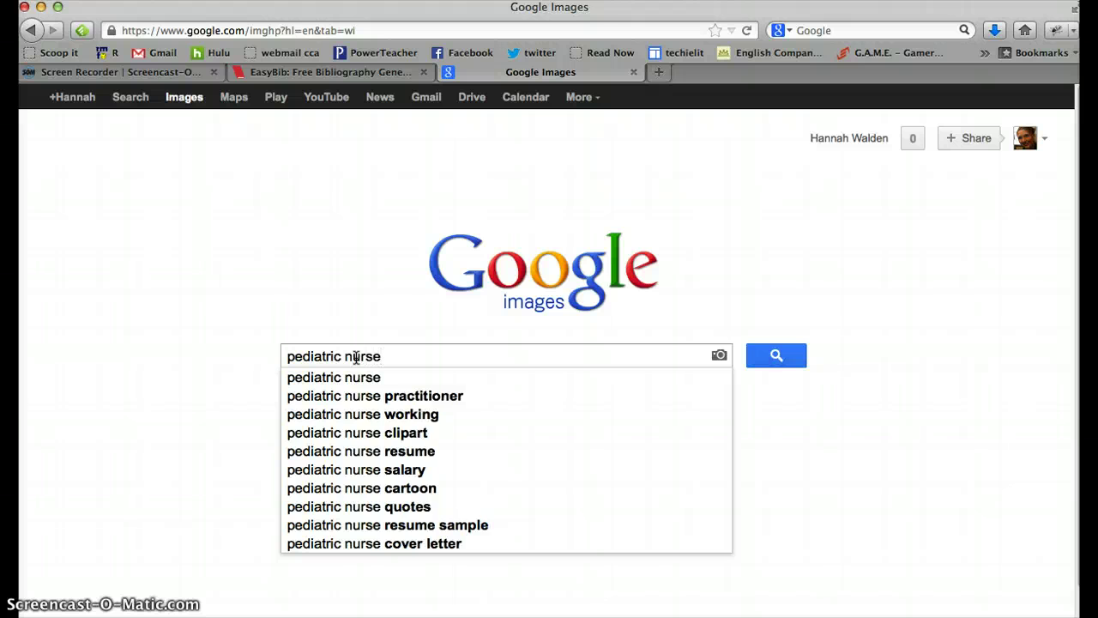
{"action": "key", "text": "Return"}
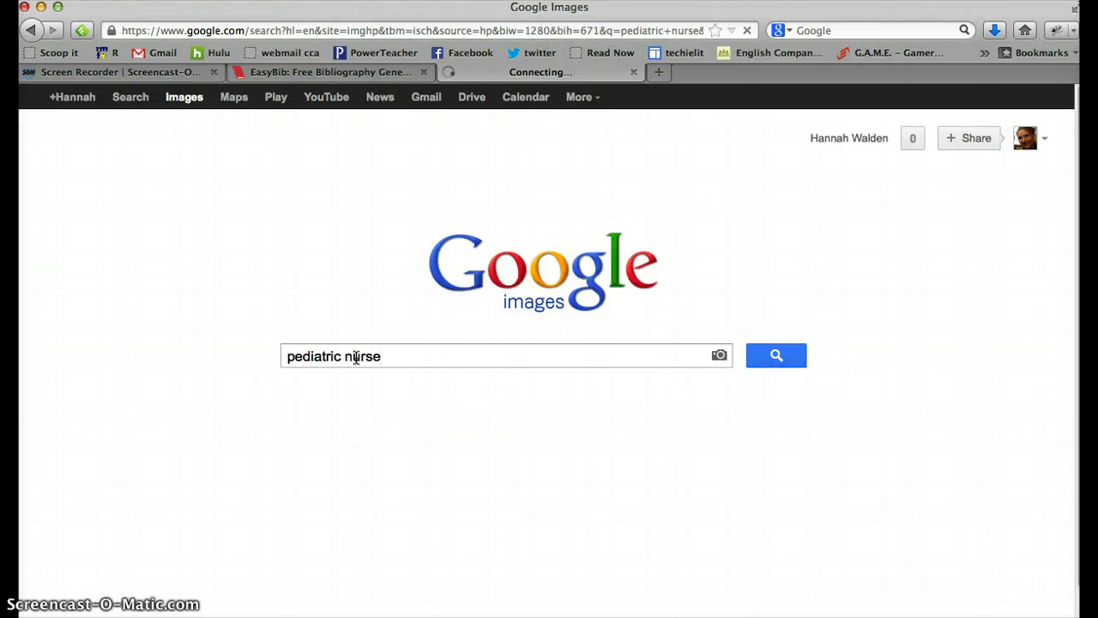
Preview the first image result, showing a nurse in blue holding a toddler, and visit its source page.
{"action": "left_click", "coordinate": [309, 344]}
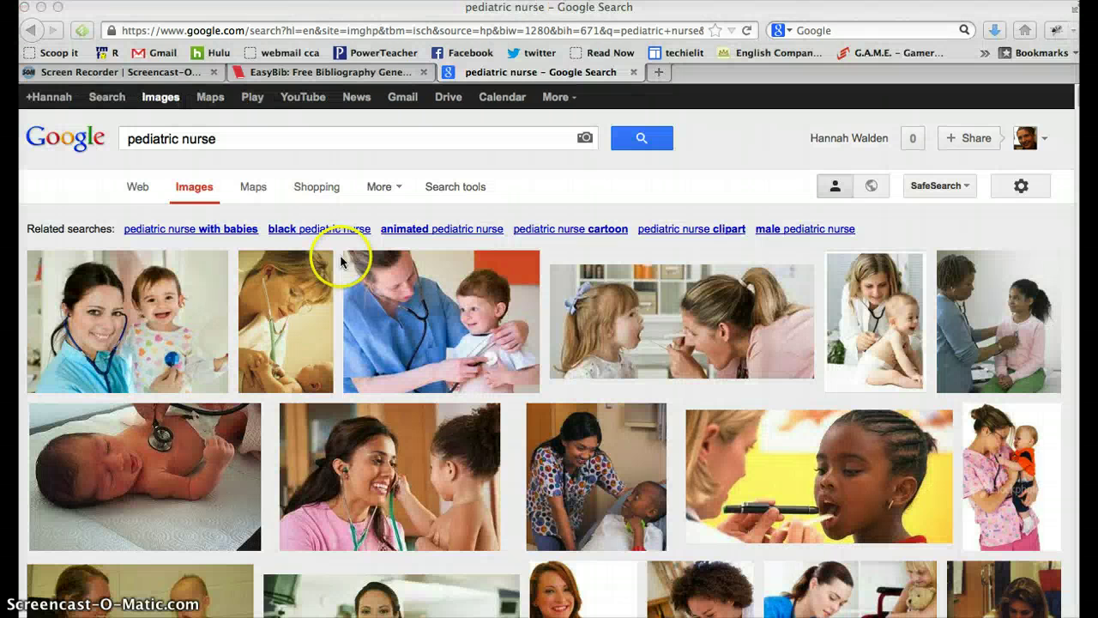
{"action": "left_click", "coordinate": [117, 319]}
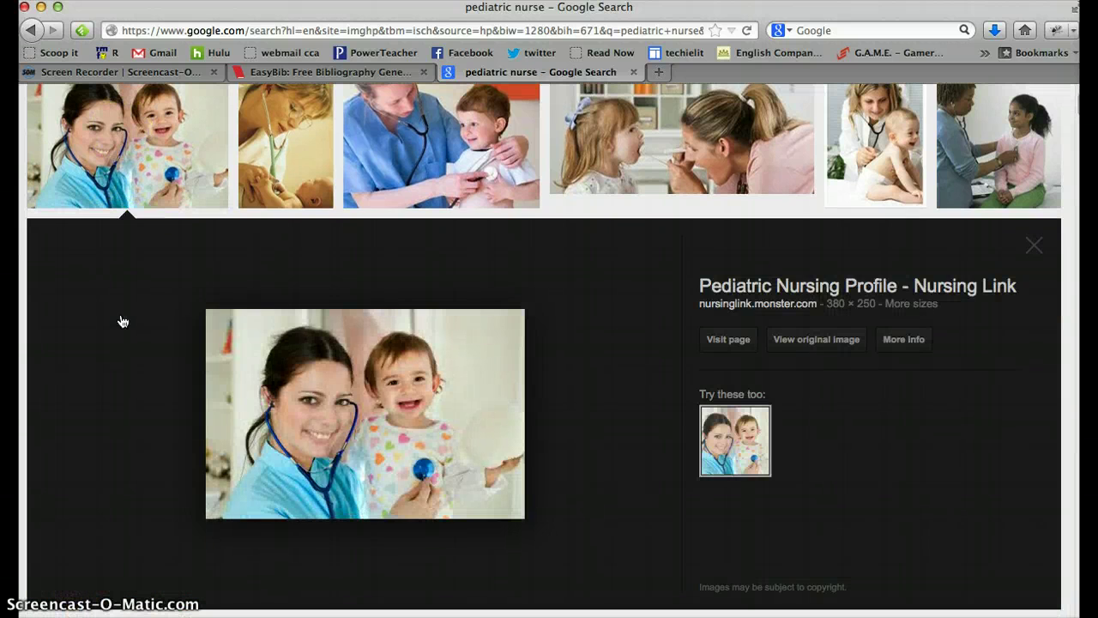
{"action": "left_click", "coordinate": [727, 341]}
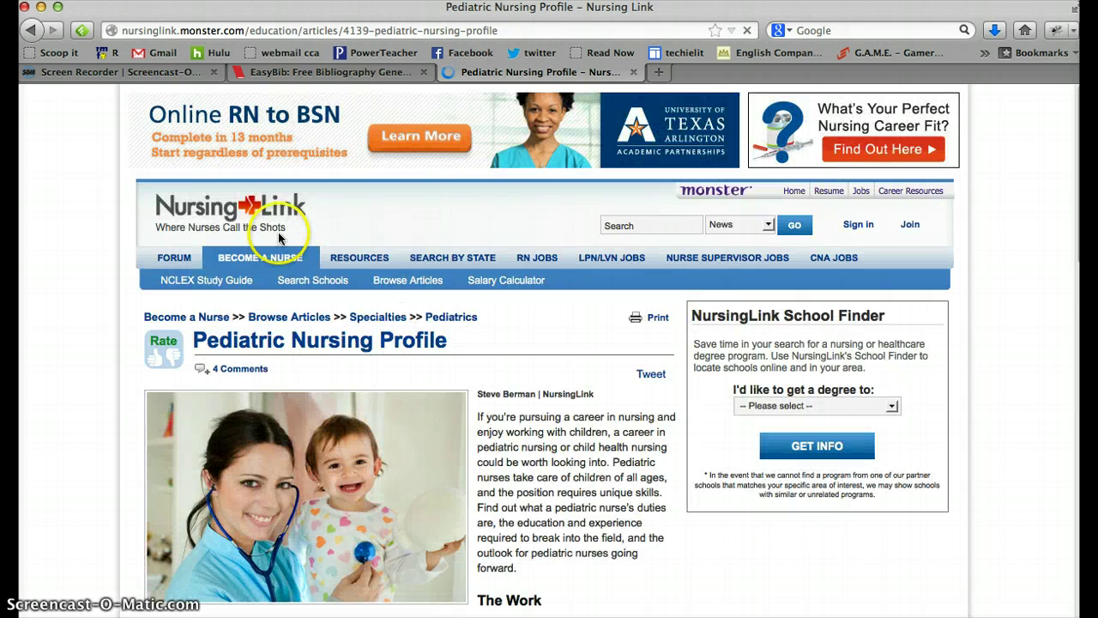
Return to EasyBib and start a new citation with Digital Image as the source type.
{"action": "left_click", "coordinate": [305, 73]}
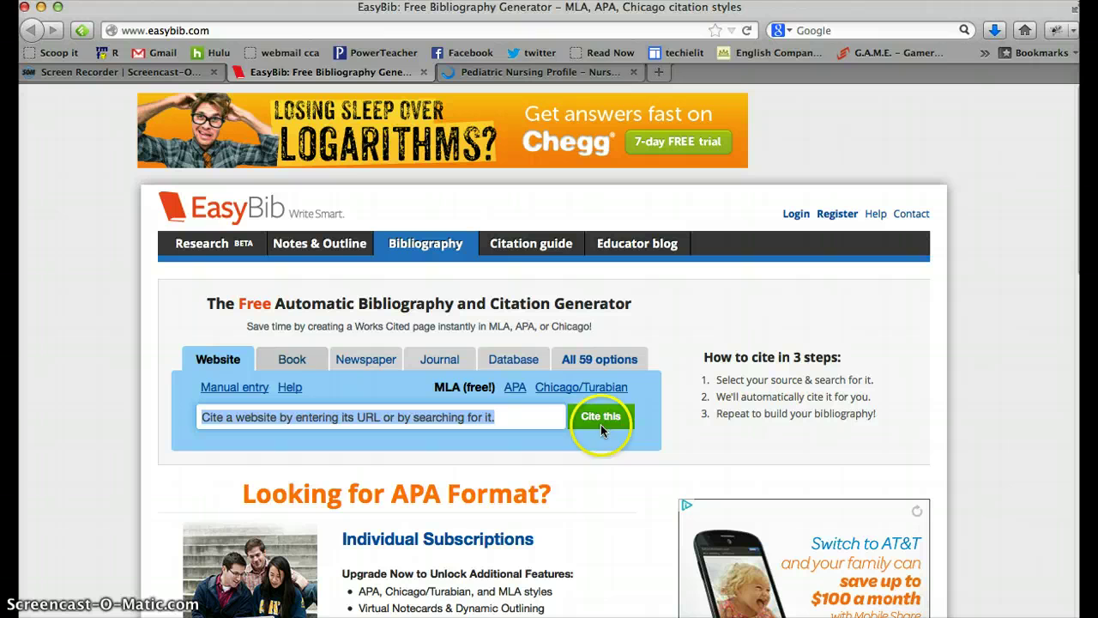
{"action": "left_click", "coordinate": [584, 366]}
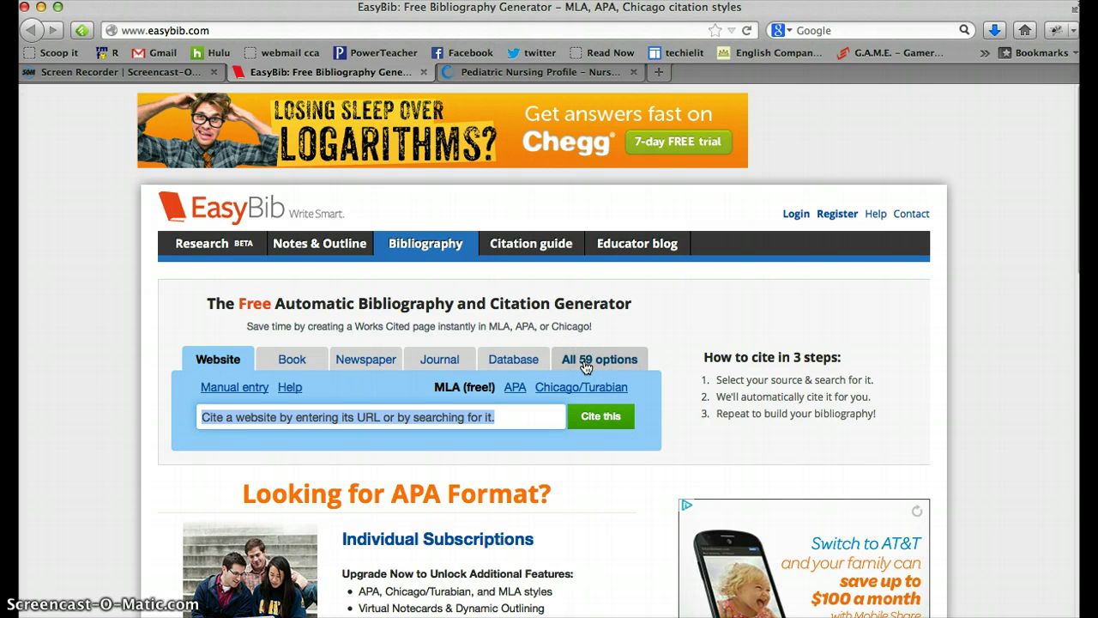
{"action": "left_click", "coordinate": [584, 367]}
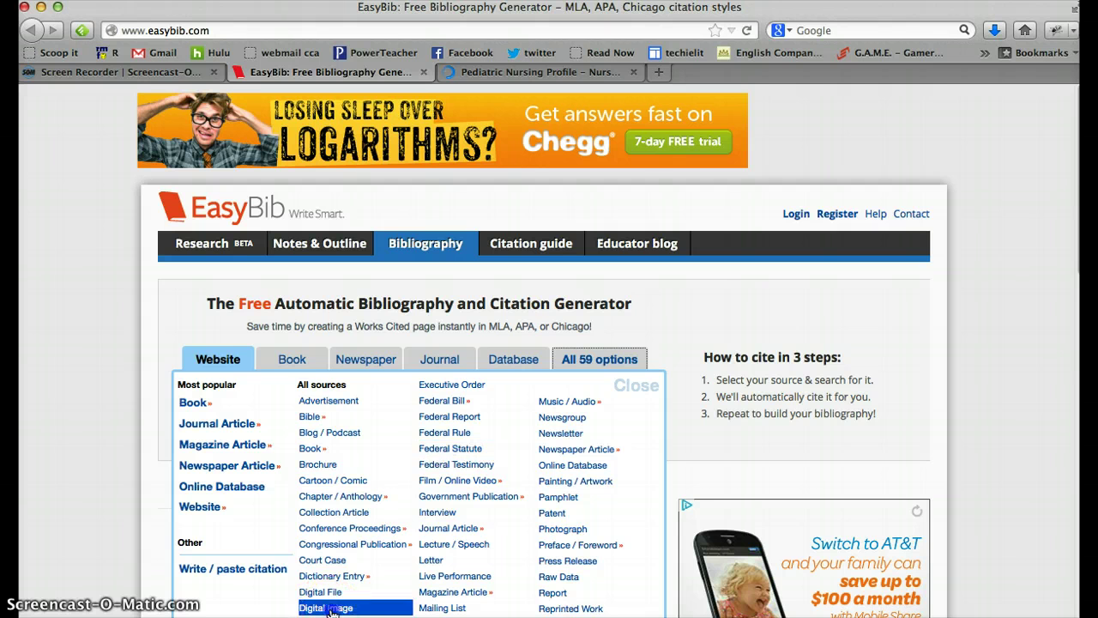
{"action": "left_click", "coordinate": [328, 609]}
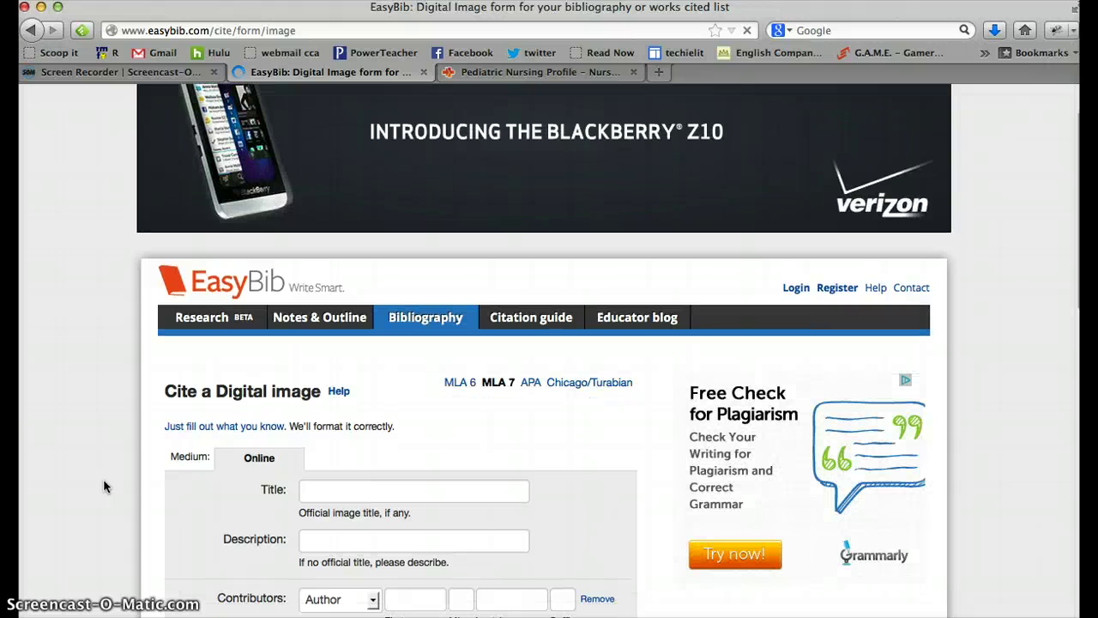
Check the image on the Nursing Link page and enter "Nurse with Stethescope" as the citation's description.
{"action": "scroll", "coordinate": [104, 487], "scroll_direction": "down", "scroll_amount": 3}
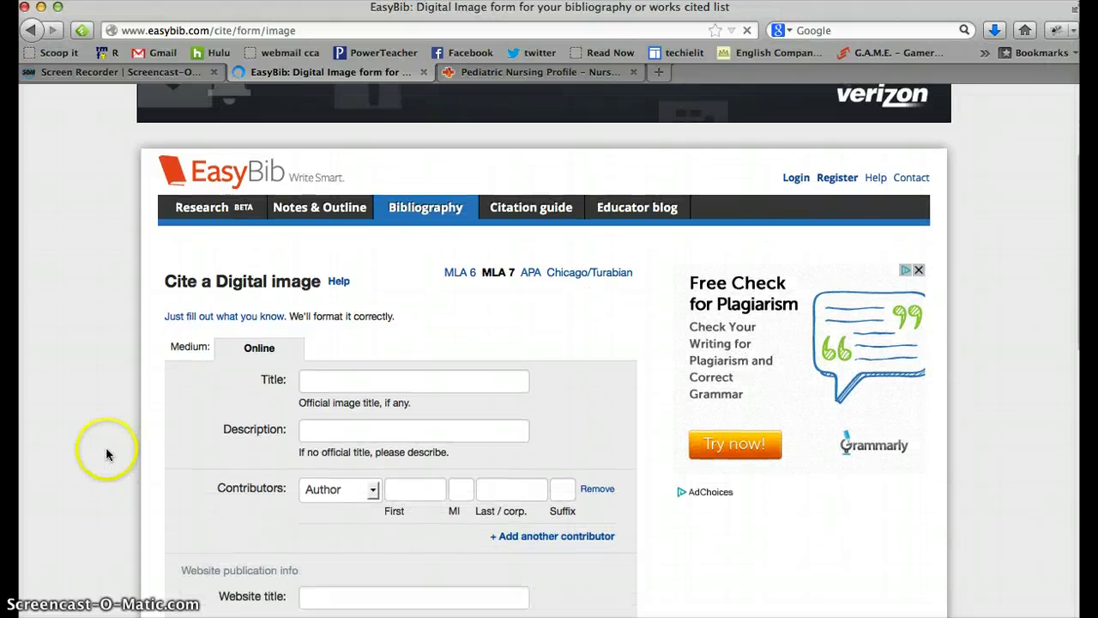
{"action": "scroll", "coordinate": [106, 471], "scroll_direction": "down", "scroll_amount": 2}
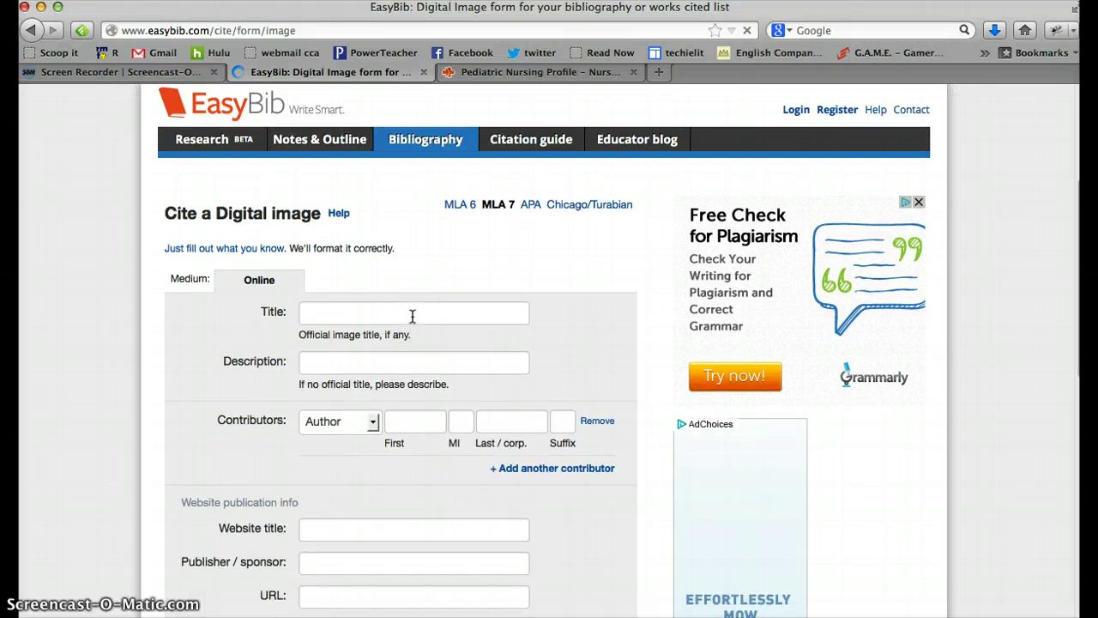
{"action": "left_click", "coordinate": [412, 315]}
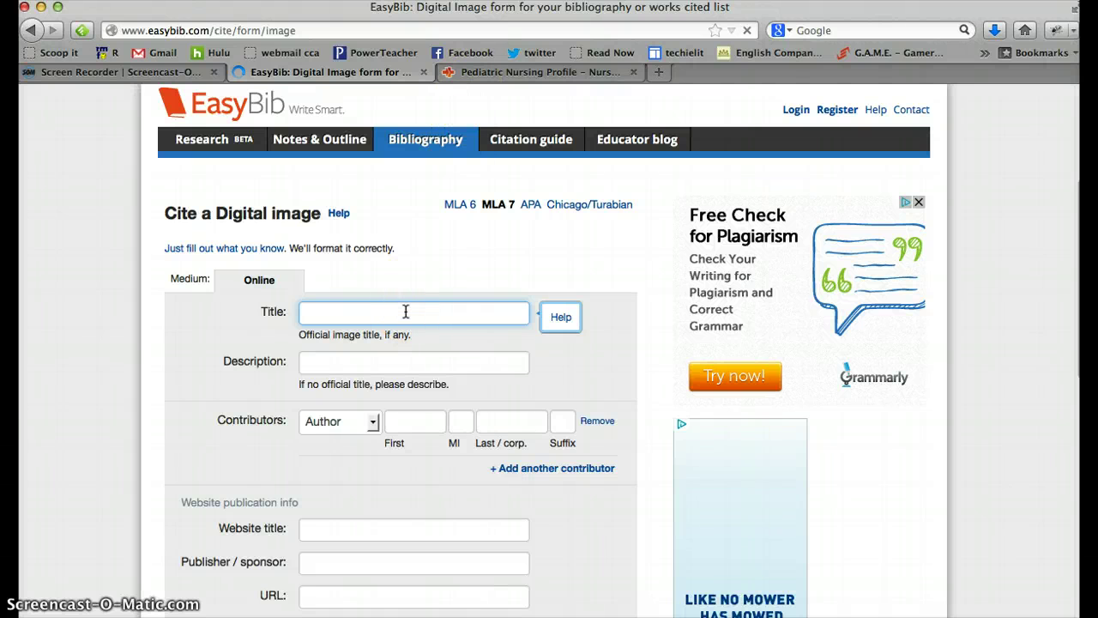
{"action": "left_click", "coordinate": [377, 365]}
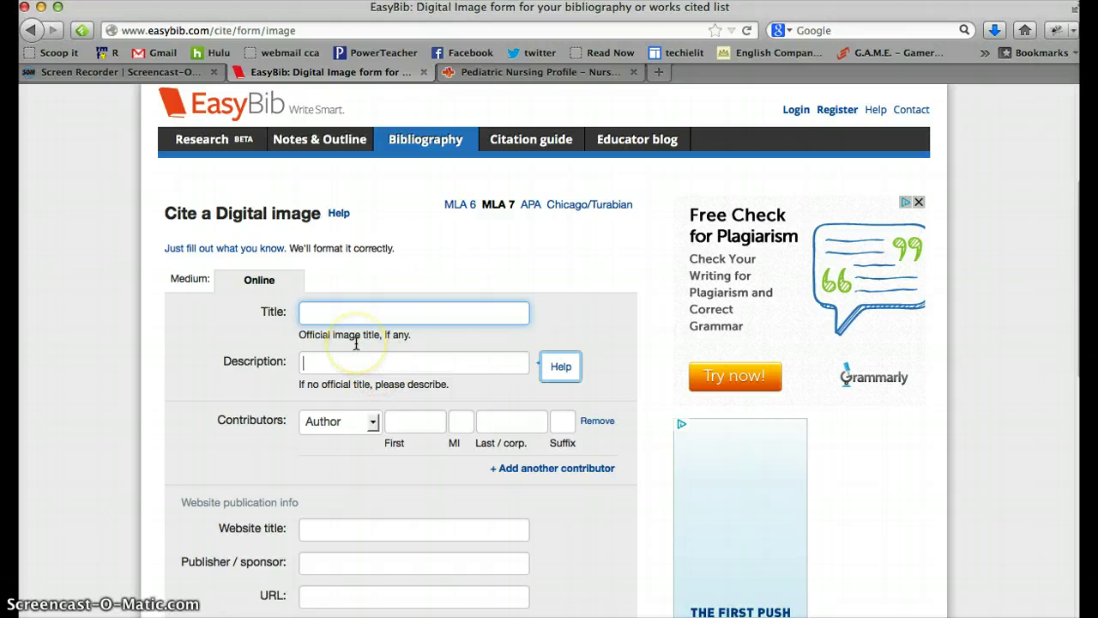
{"action": "left_click", "coordinate": [502, 75]}
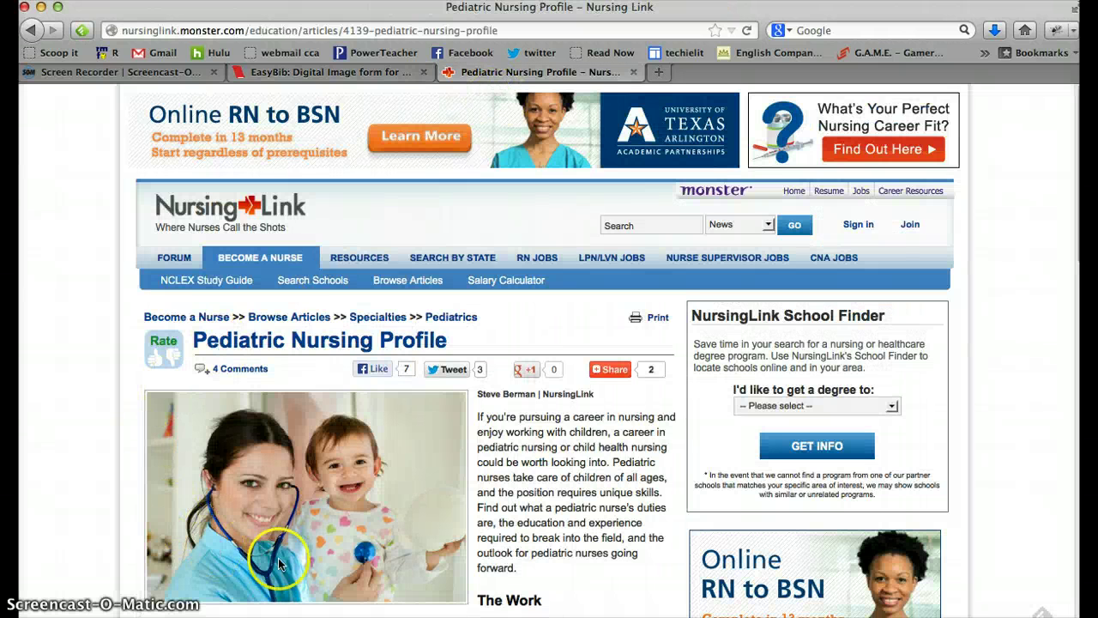
{"action": "left_click", "coordinate": [305, 75]}
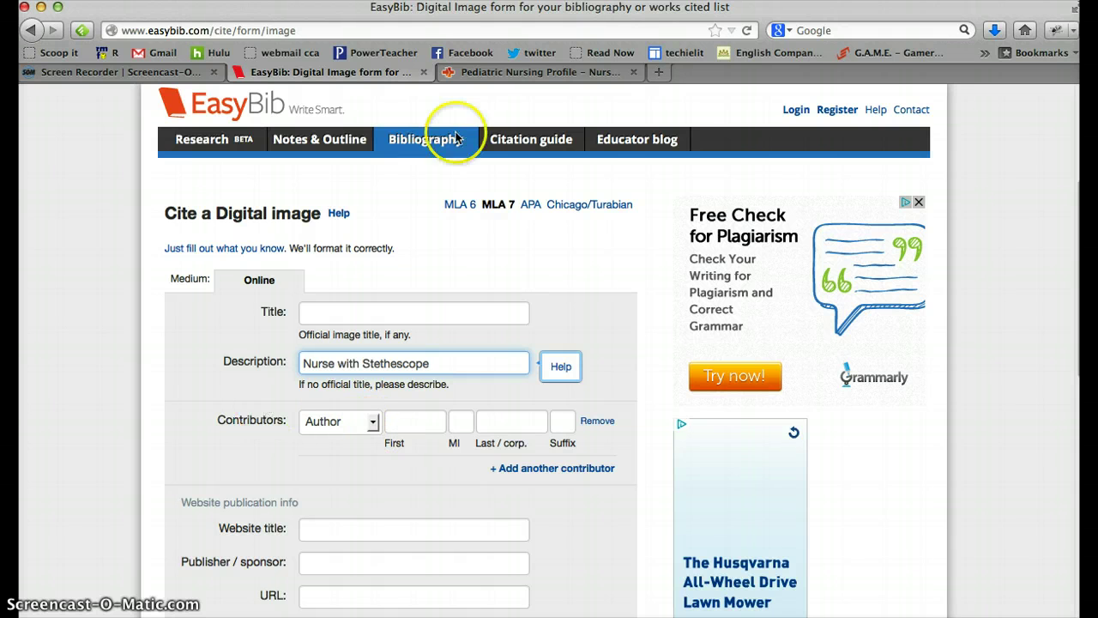
Check the source page for the site's name and enter "Nursing Link" as the citation's website title.
{"action": "left_click", "coordinate": [468, 72]}
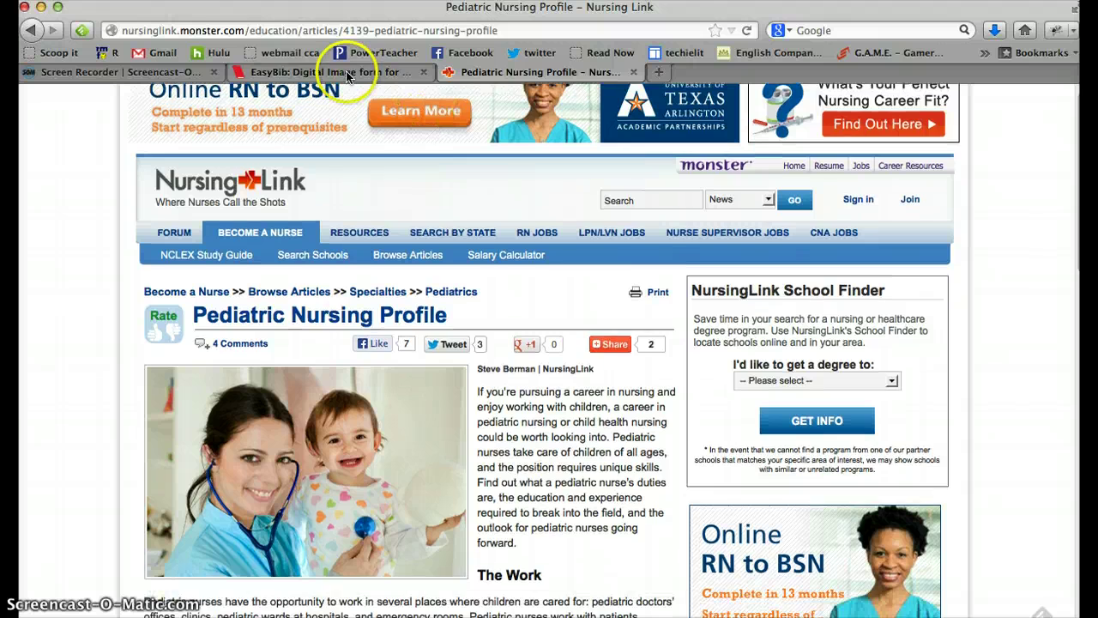
{"action": "left_click", "coordinate": [344, 72]}
{"action": "scroll", "coordinate": [177, 442], "scroll_direction": "down", "scroll_amount": 3}
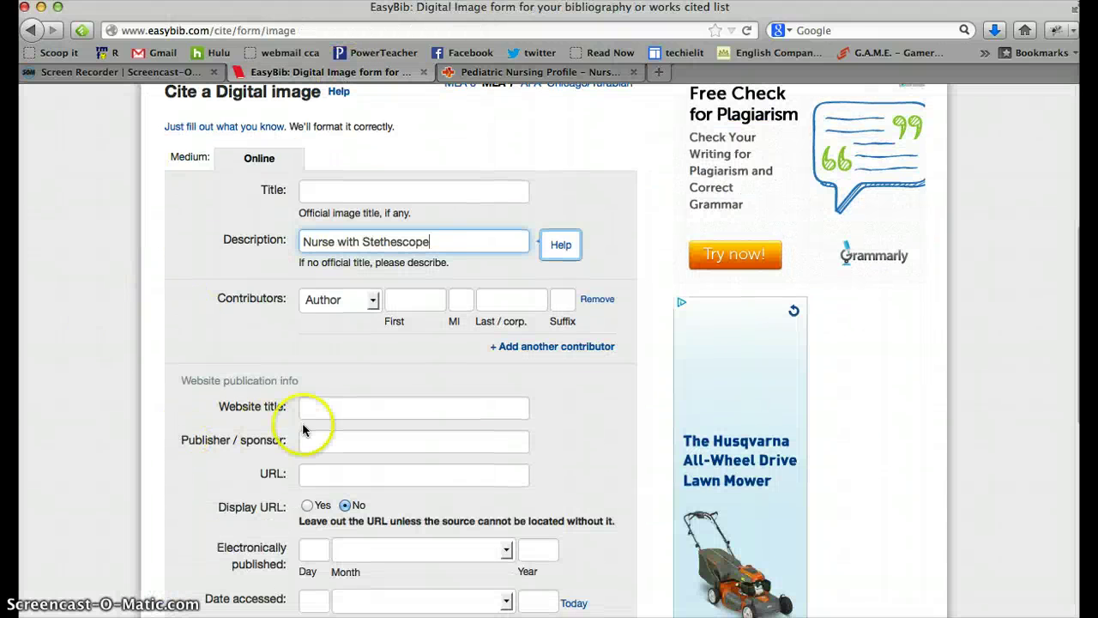
{"action": "left_click", "coordinate": [468, 72]}
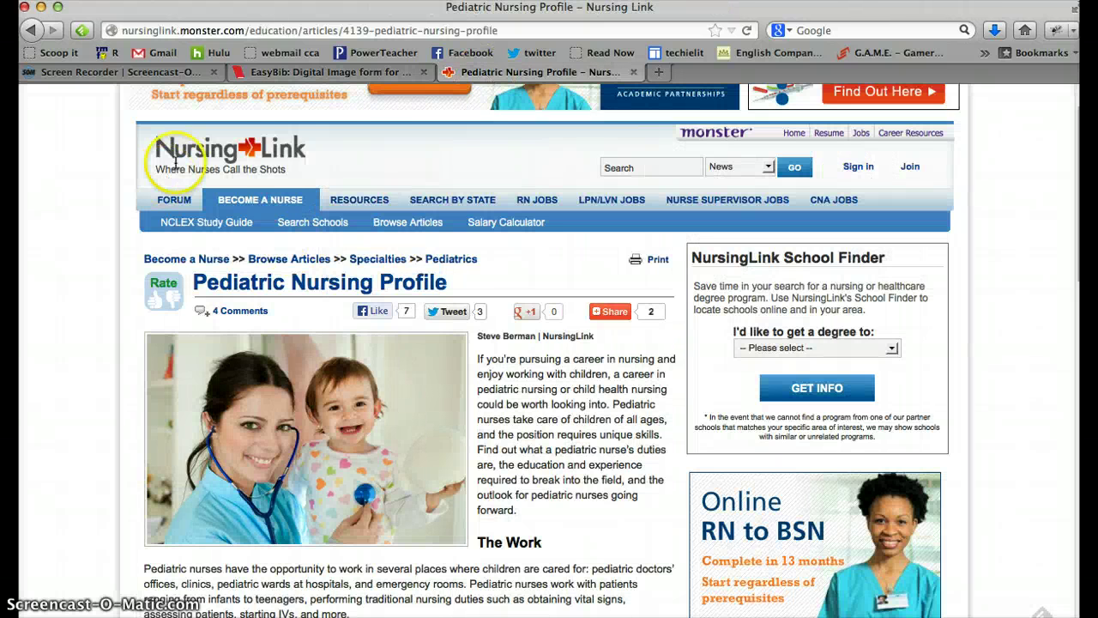
{"action": "left_click", "coordinate": [330, 72]}
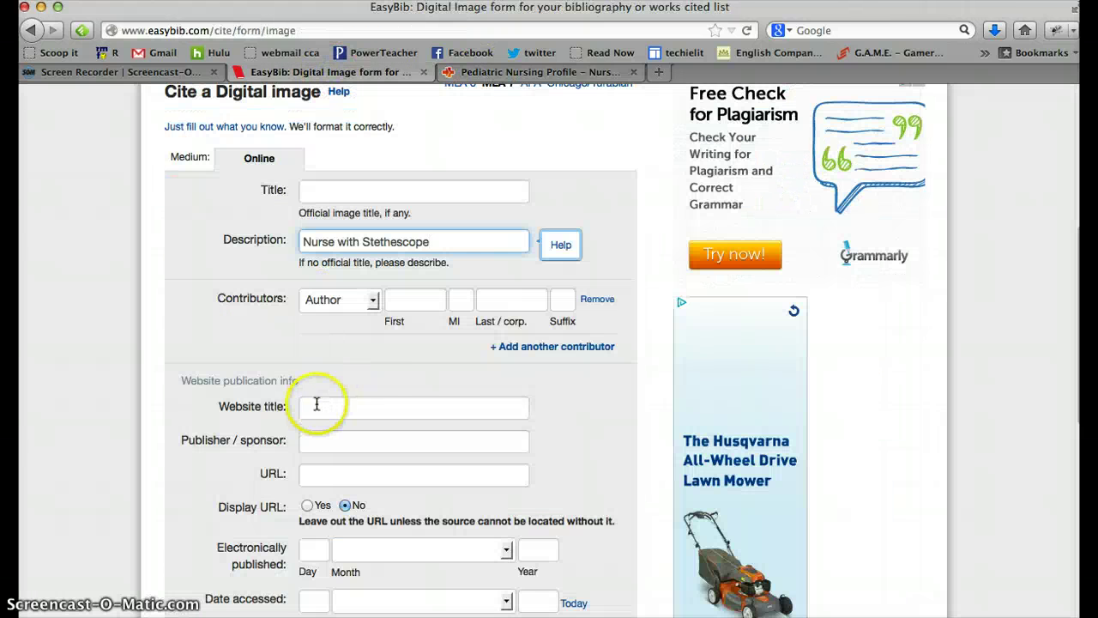
{"action": "left_click", "coordinate": [316, 407]}
{"action": "type", "text": "Nu"}
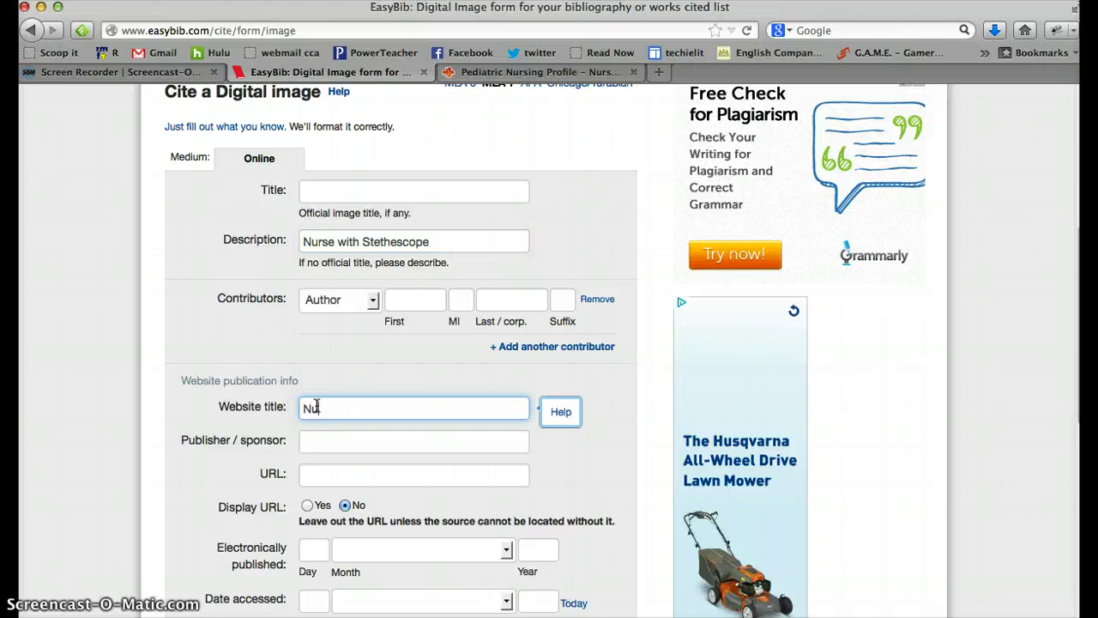
{"action": "type", "text": "rsing Link"}
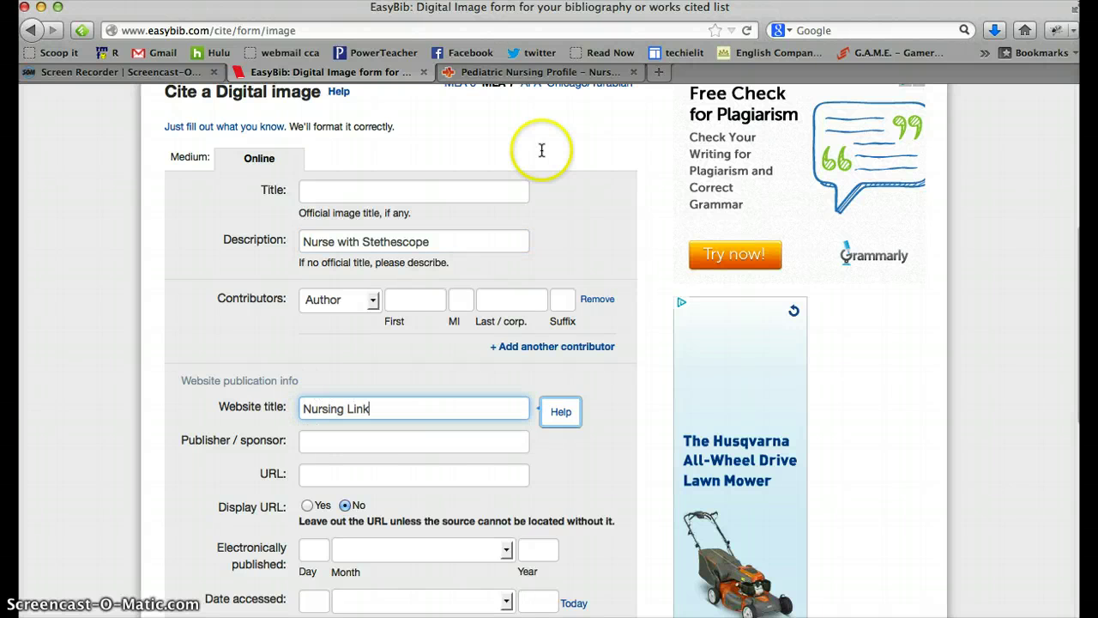
Look through the source page down to its footer for the publisher and enter "NursingLink" as the citation's publisher / sponsor.
{"action": "left_click", "coordinate": [506, 74]}
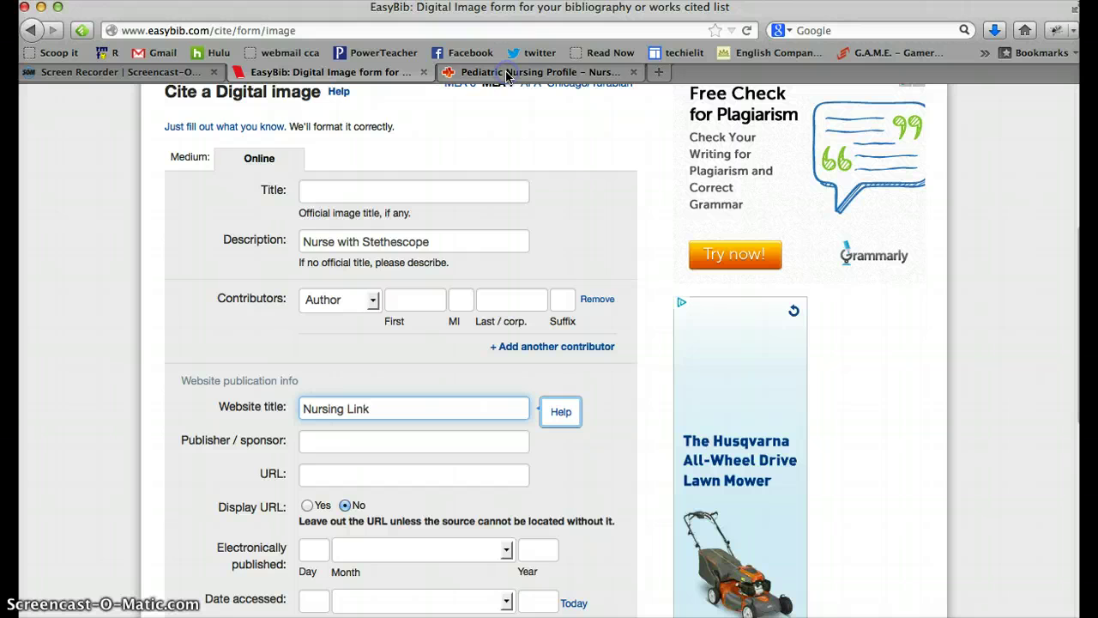
{"action": "left_click", "coordinate": [463, 74]}
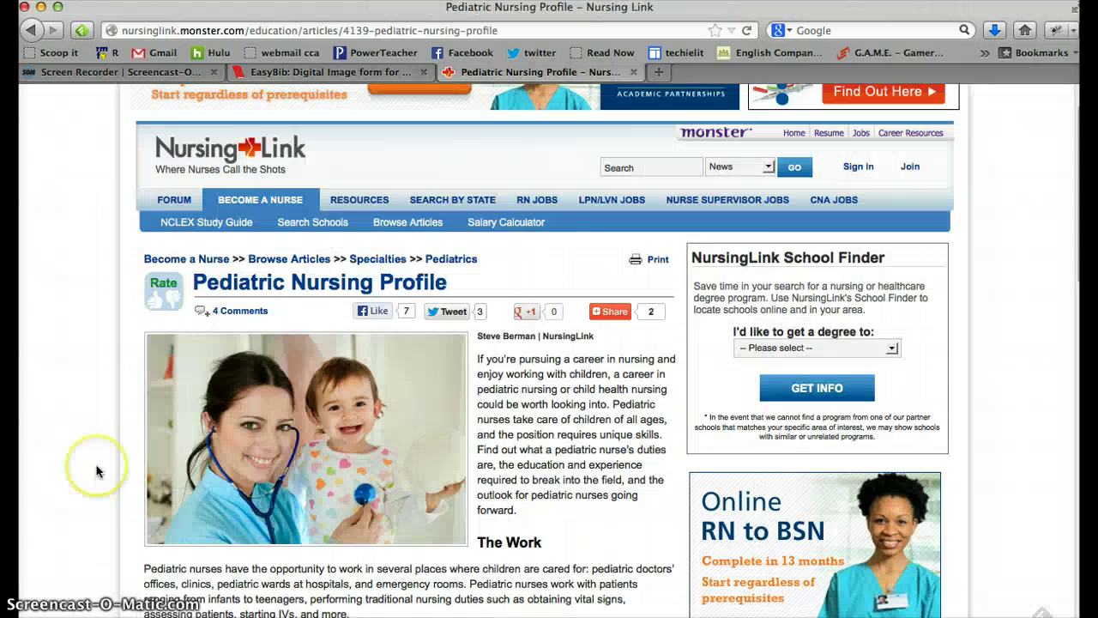
{"action": "scroll", "coordinate": [97, 467], "scroll_direction": "down", "scroll_amount": 10}
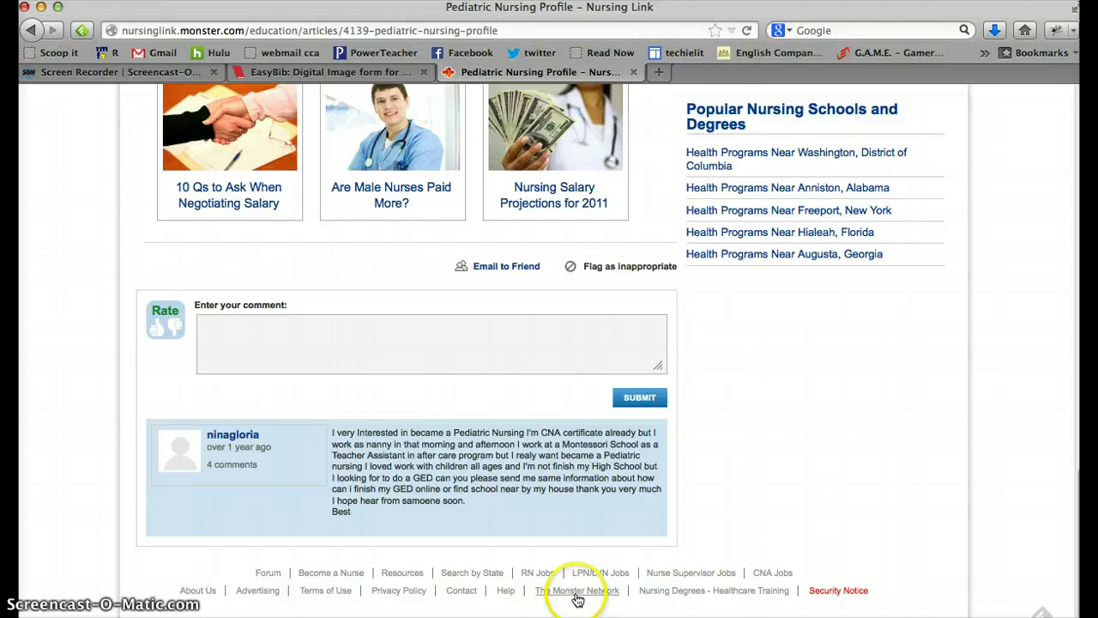
{"action": "left_click", "coordinate": [400, 592]}
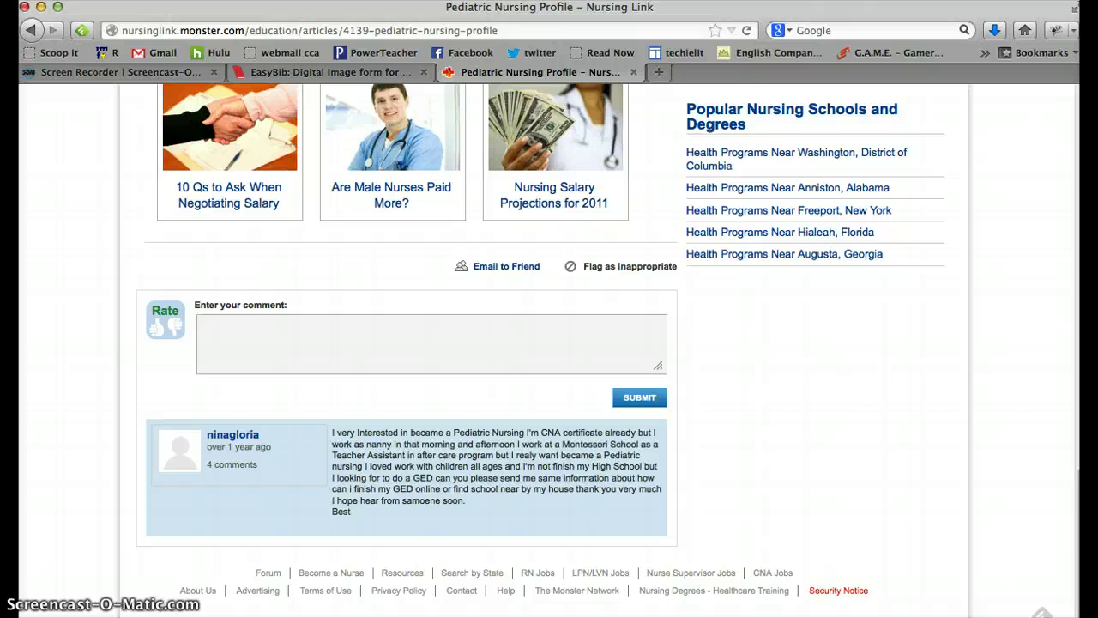
{"action": "scroll", "coordinate": [510, 525], "scroll_direction": "up", "scroll_amount": 9}
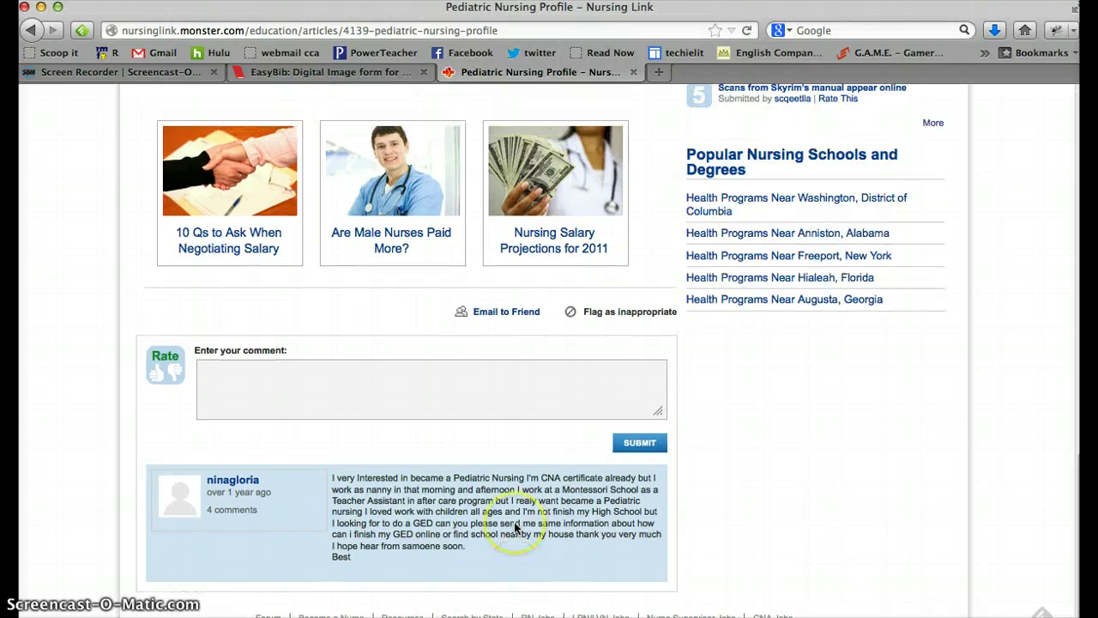
{"action": "scroll", "coordinate": [514, 521], "scroll_direction": "up", "scroll_amount": 7}
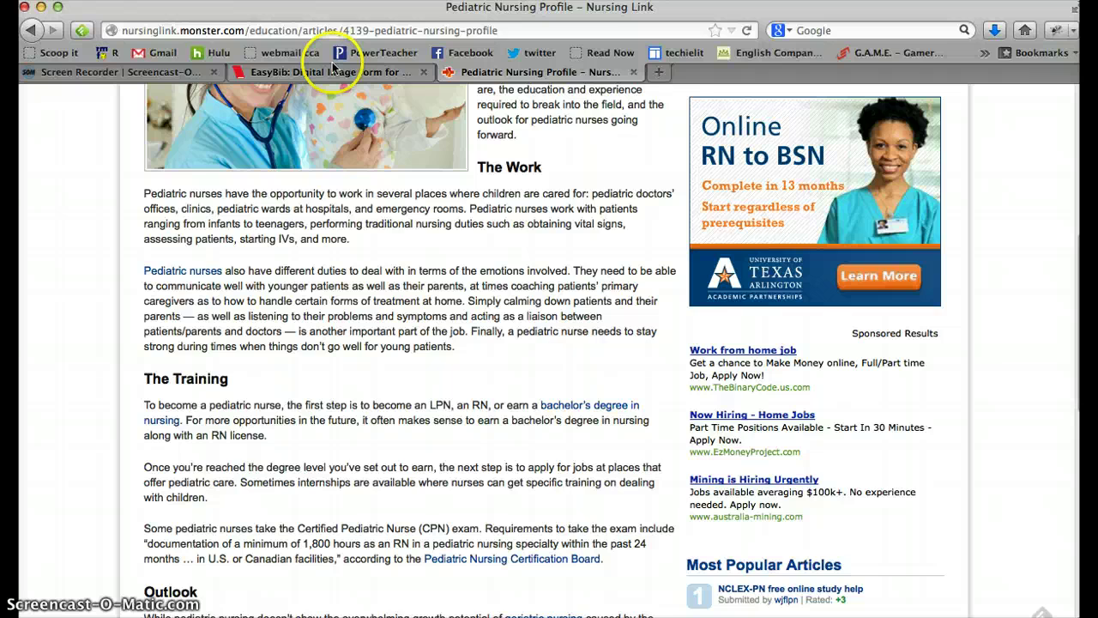
{"action": "left_click", "coordinate": [338, 72]}
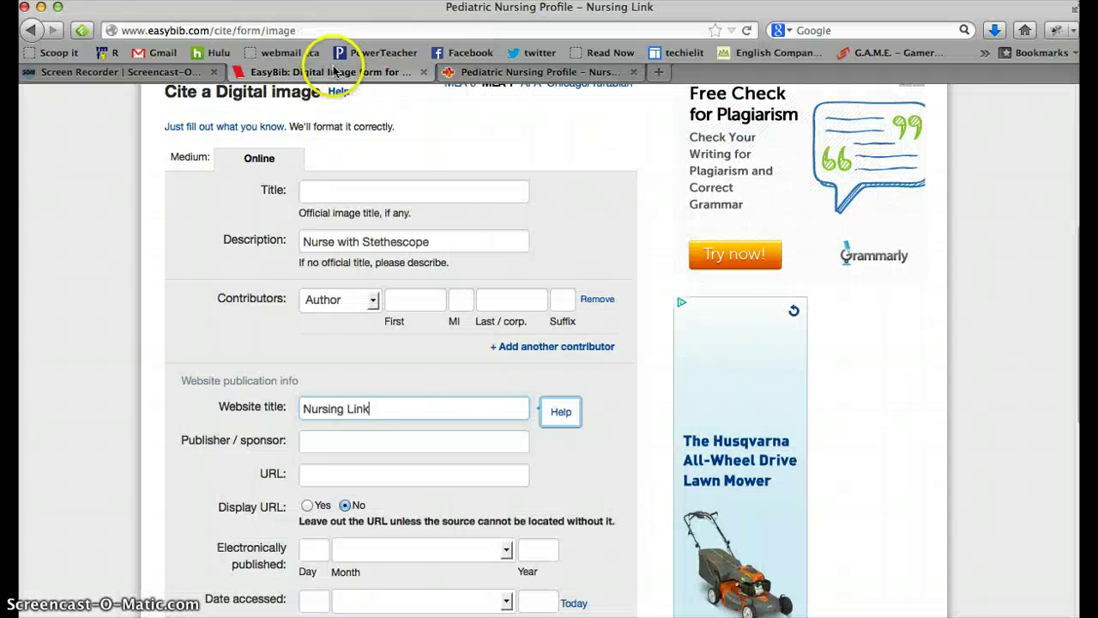
{"action": "left_click", "coordinate": [367, 443]}
{"action": "type", "text": "B"}
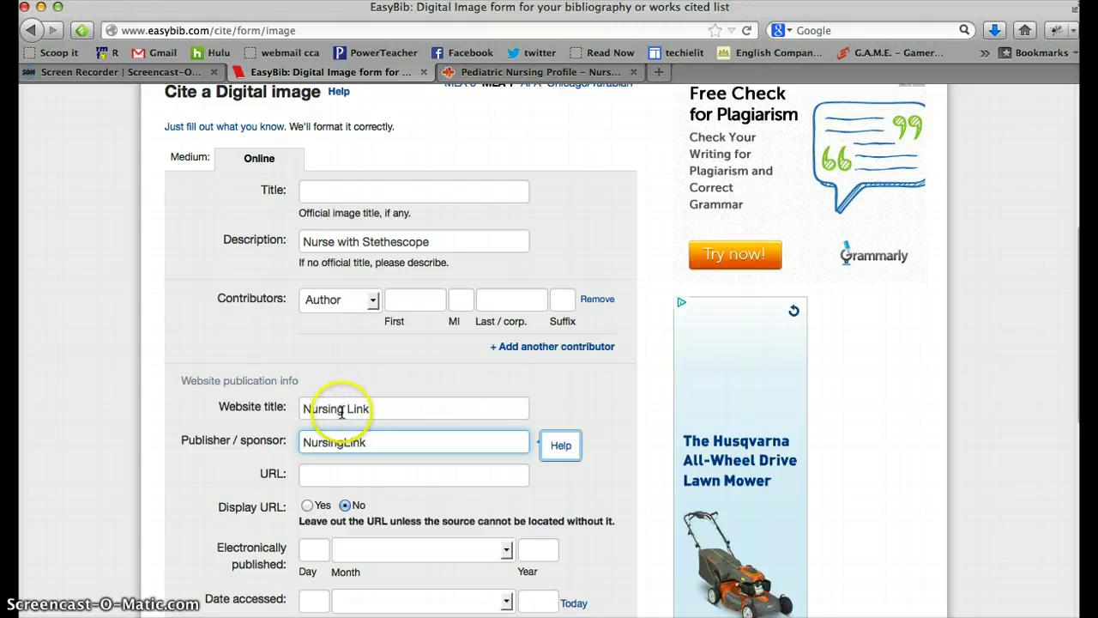
{"action": "left_click", "coordinate": [340, 443]}
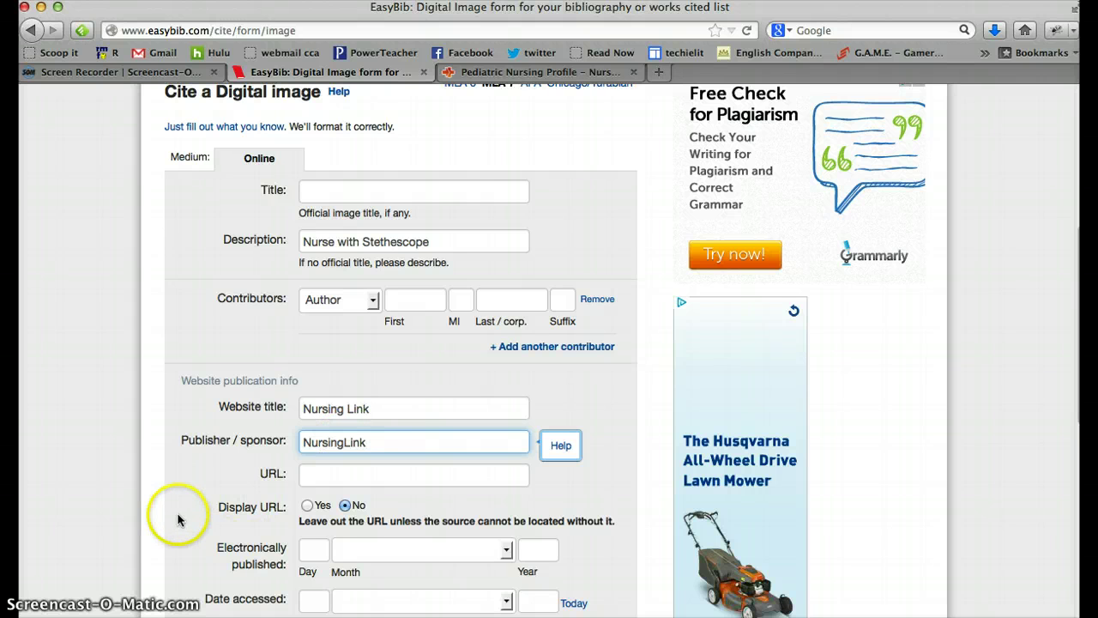
{"action": "scroll", "coordinate": [176, 506], "scroll_direction": "down", "scroll_amount": 1}
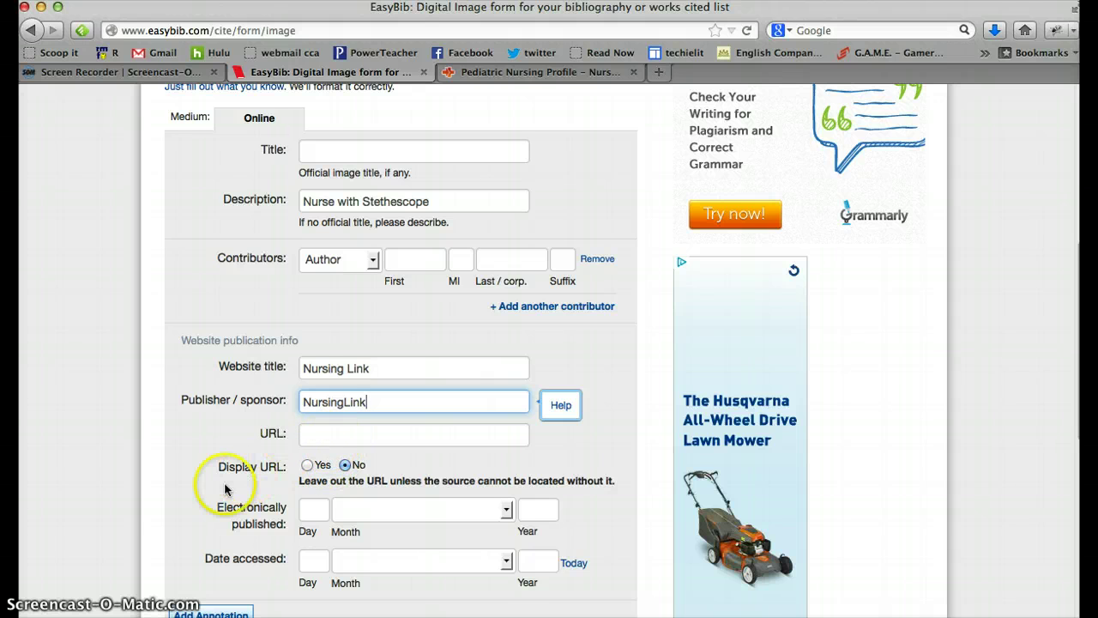
Check the source article for a publication date and set the citation's date accessed to today's date, 9 May 2013.
{"action": "scroll", "coordinate": [177, 514], "scroll_direction": "down", "scroll_amount": 1}
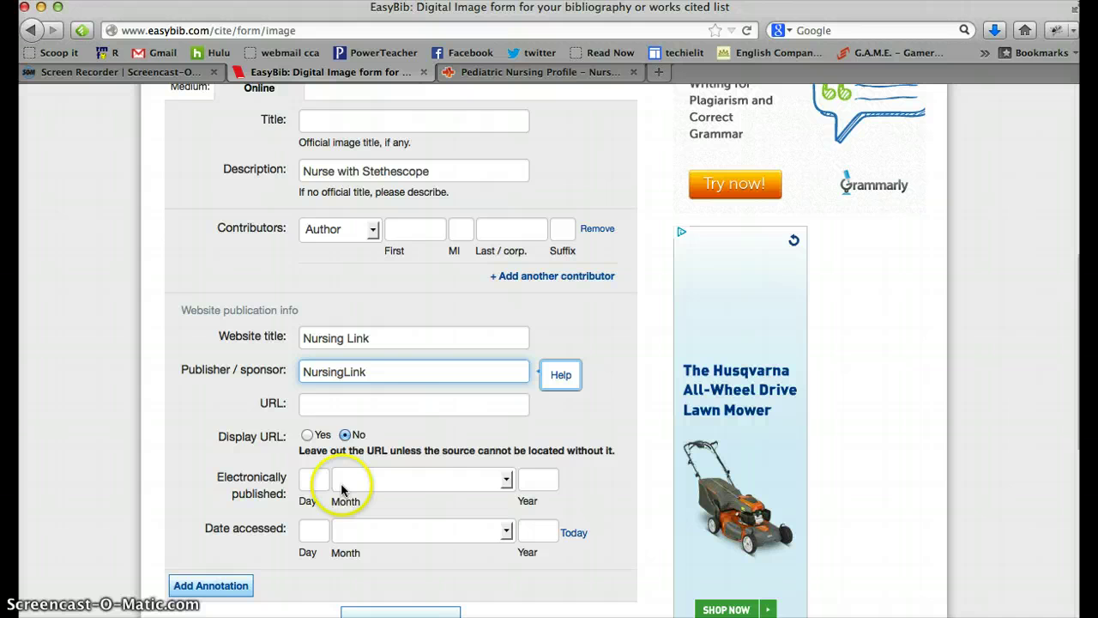
{"action": "left_click", "coordinate": [469, 73]}
{"action": "scroll", "coordinate": [363, 216], "scroll_direction": "up", "scroll_amount": 5}
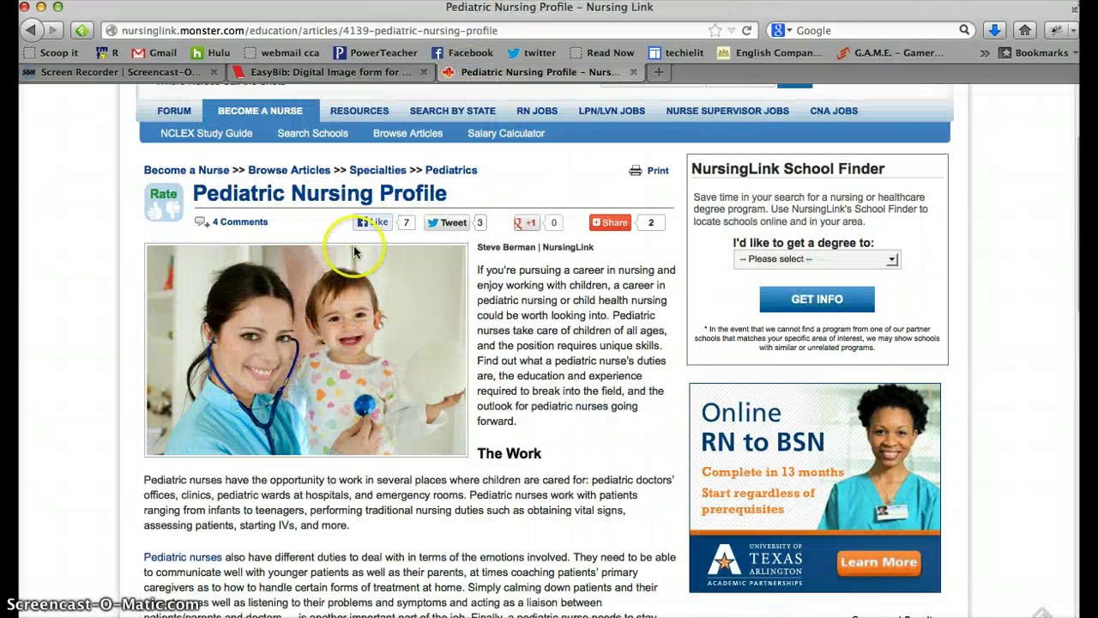
{"action": "left_click", "coordinate": [317, 74]}
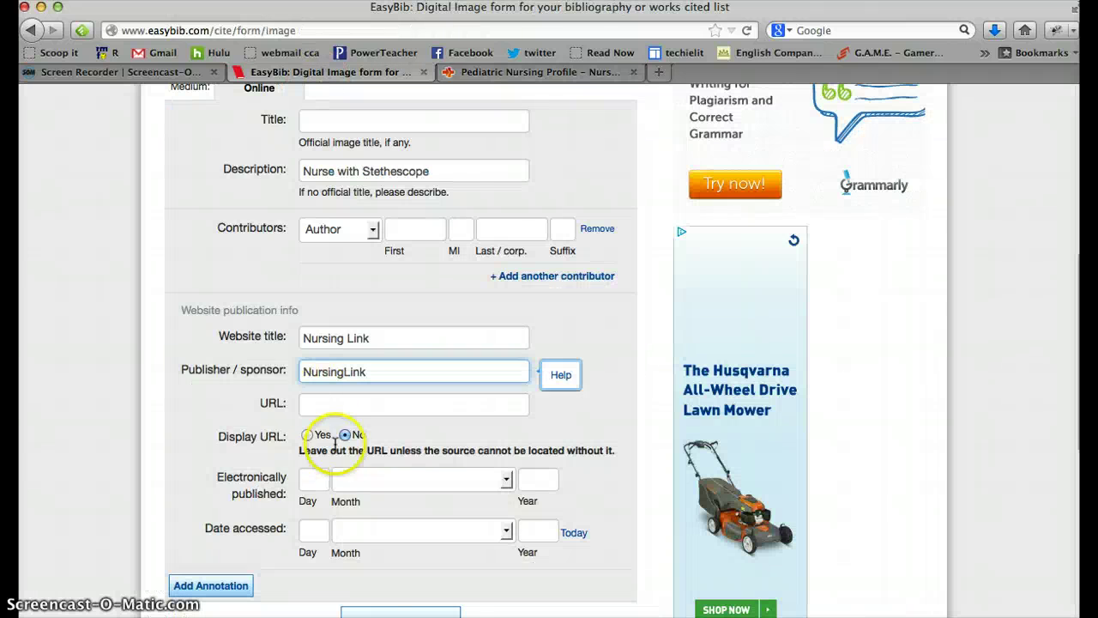
{"action": "left_click", "coordinate": [312, 530]}
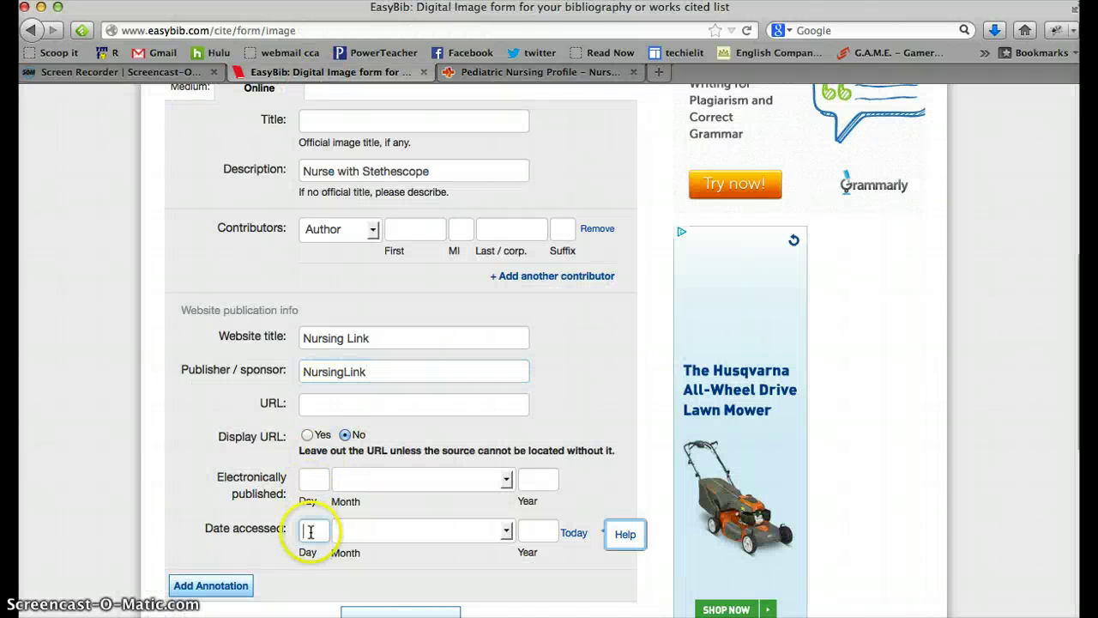
{"action": "left_click", "coordinate": [577, 534]}
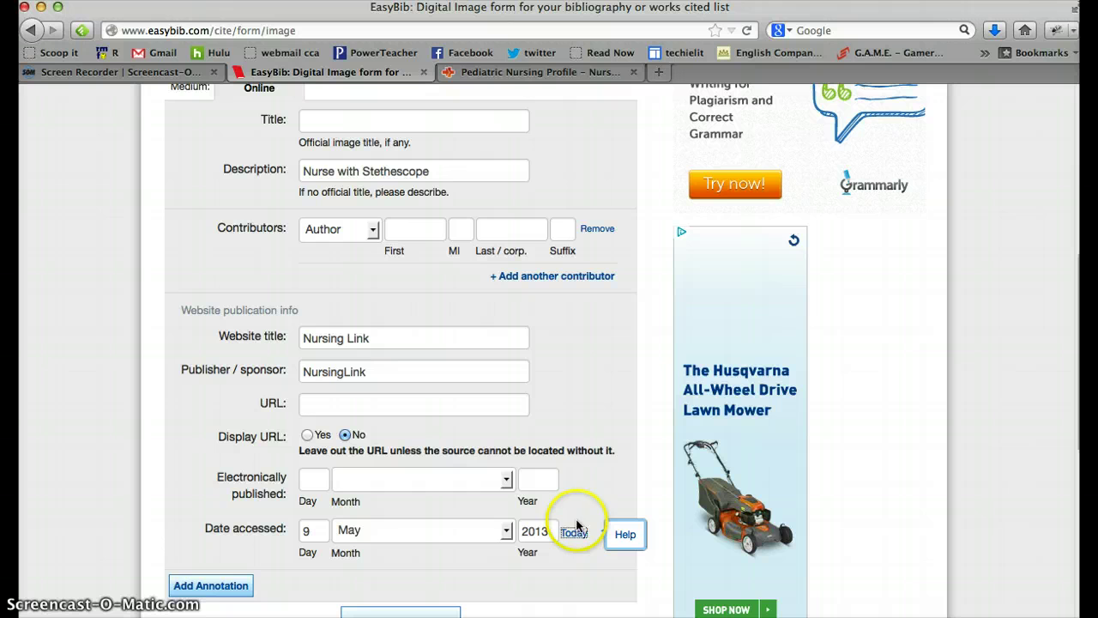
Create the digital image citation from the completed form and review its entry in the bibliography.
{"action": "scroll", "coordinate": [594, 501], "scroll_direction": "up", "scroll_amount": 1}
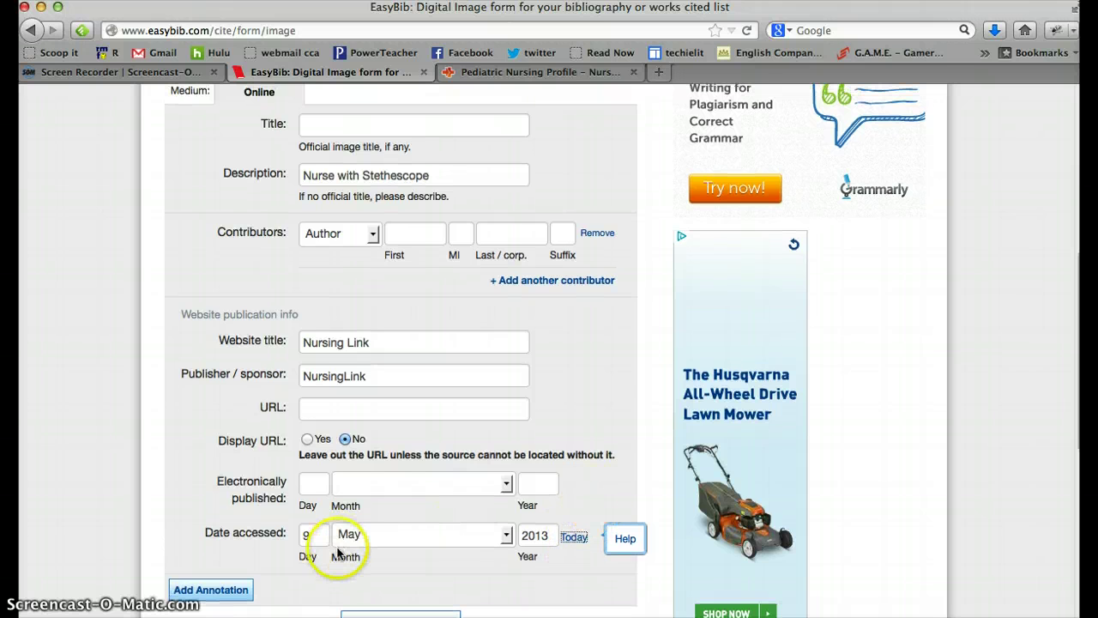
{"action": "scroll", "coordinate": [339, 554], "scroll_direction": "down", "scroll_amount": 3}
{"action": "left_click", "coordinate": [398, 468]}
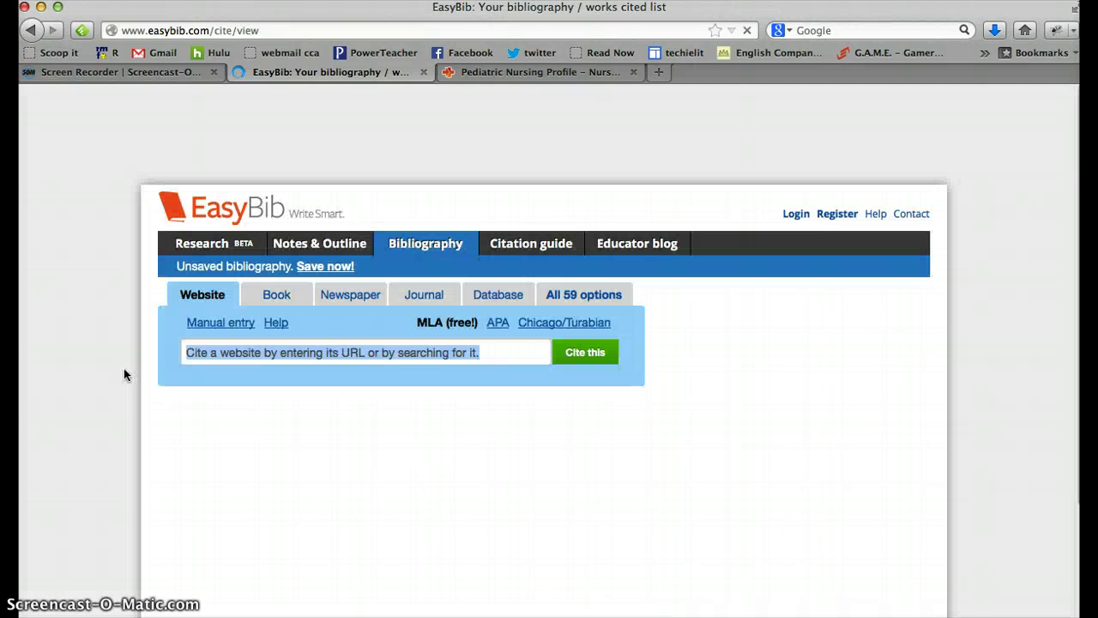
{"action": "scroll", "coordinate": [121, 438], "scroll_direction": "down", "scroll_amount": 2}
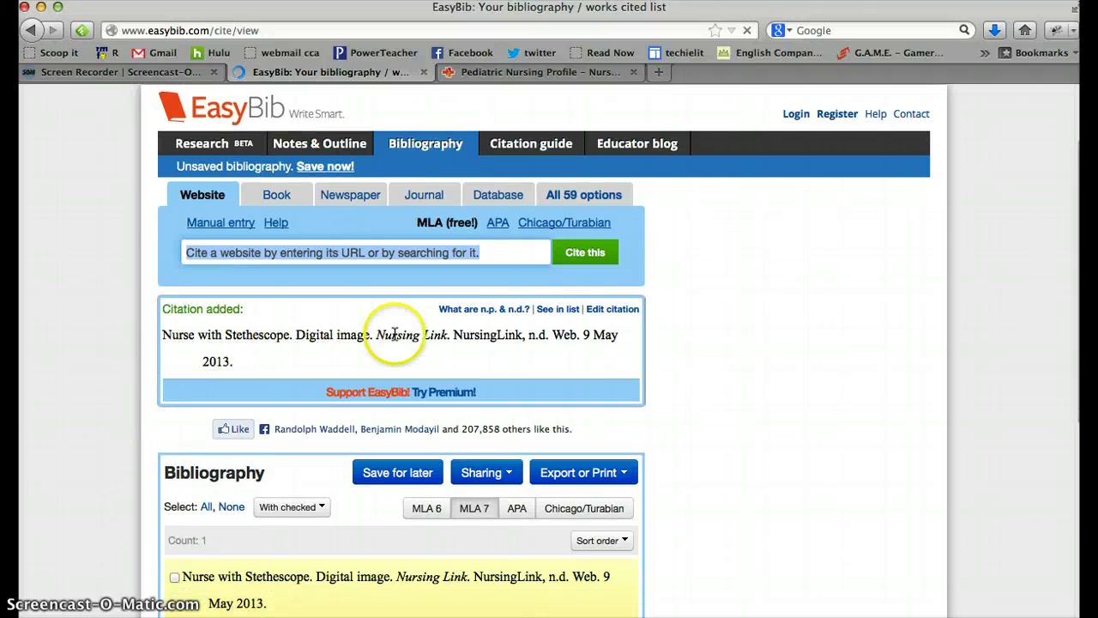
{"action": "scroll", "coordinate": [421, 326], "scroll_direction": "up", "scroll_amount": 2}
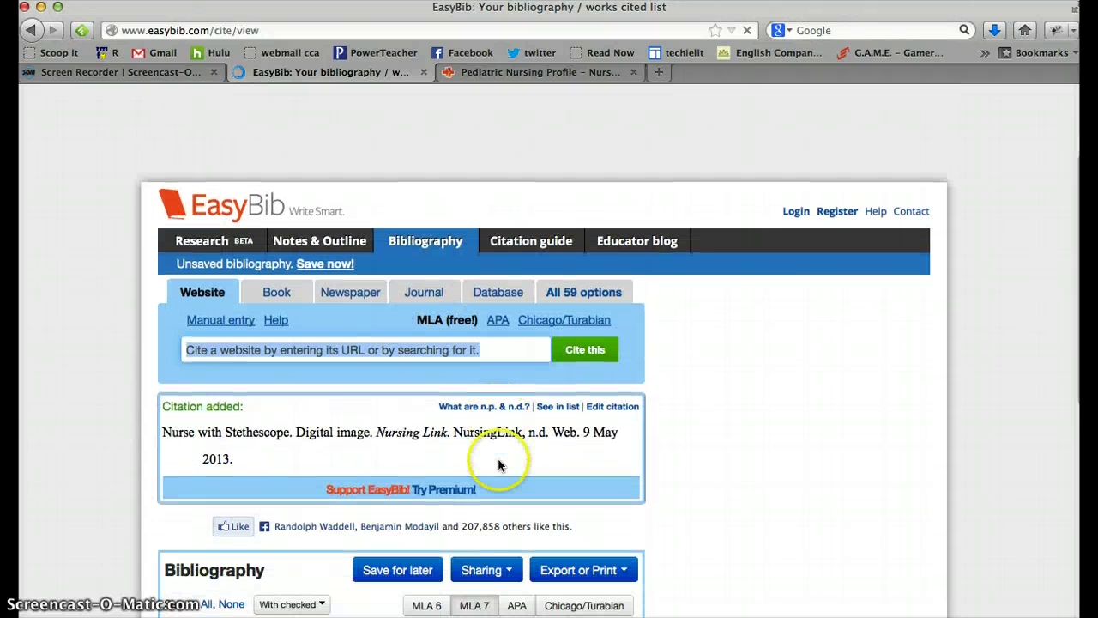